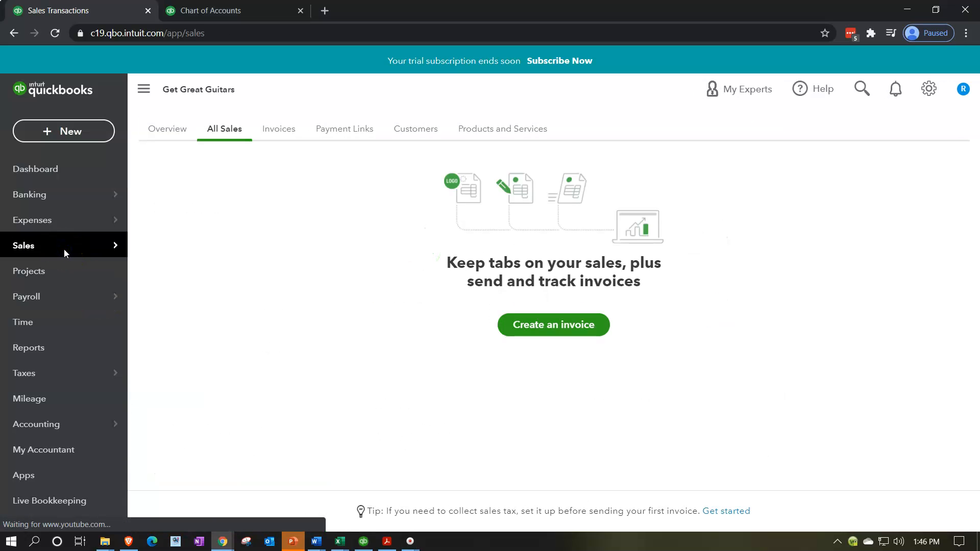
Step: Open the Products and Services list under sales and review the listed items with their types and sales prices
left_click(522, 127)
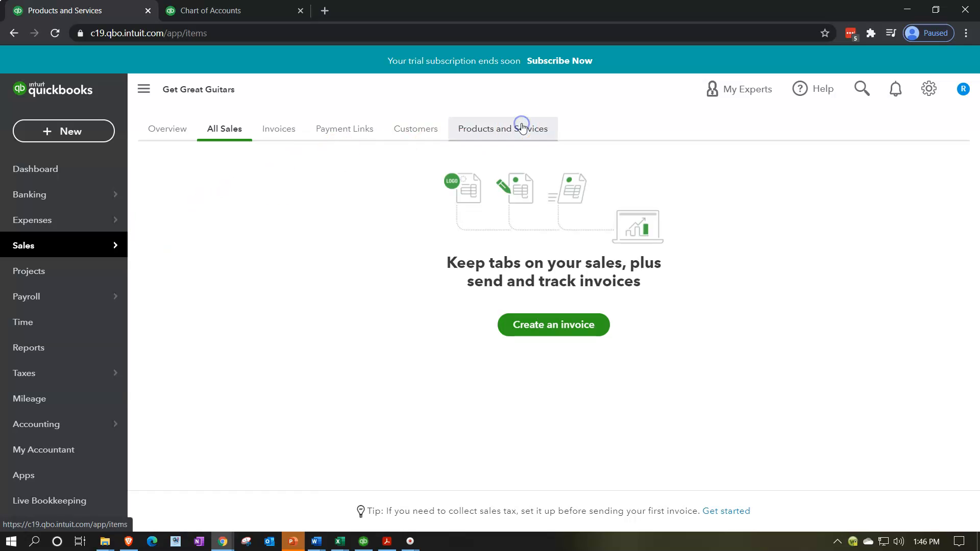
scroll(567, 276, "down", 2)
scroll(510, 291, "down", 3)
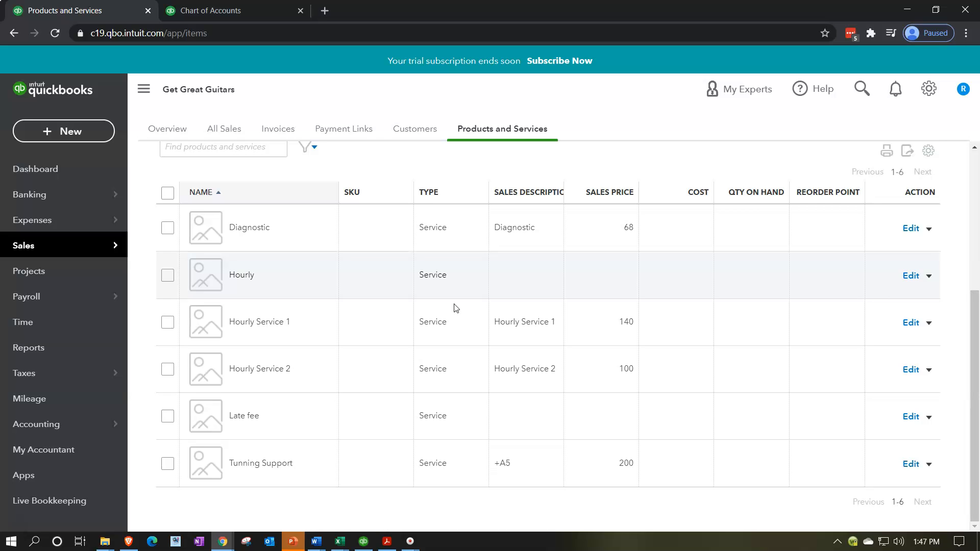
left_click(406, 282)
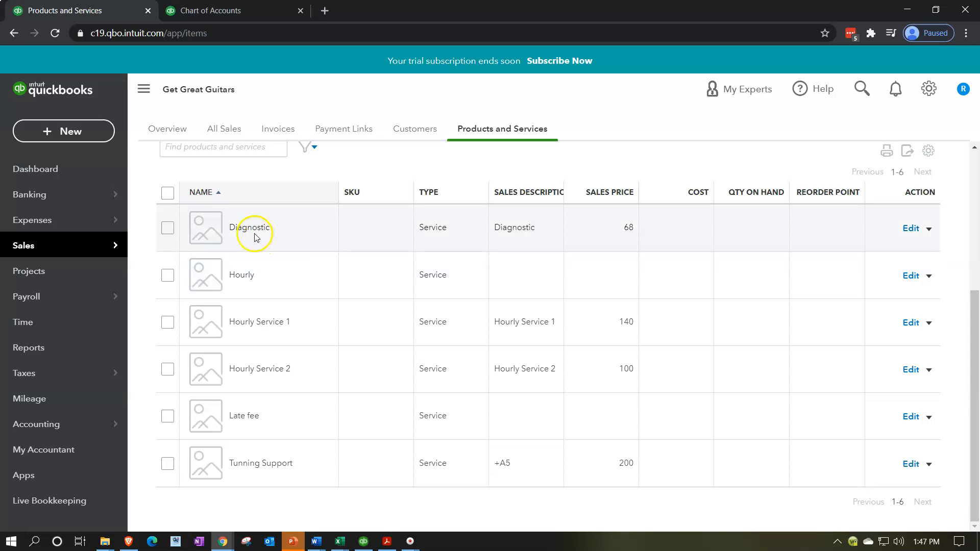
Step: Start a new invoice, dismiss the customer info tip, and add Hourly Service 1 as the first line item
left_click(98, 142)
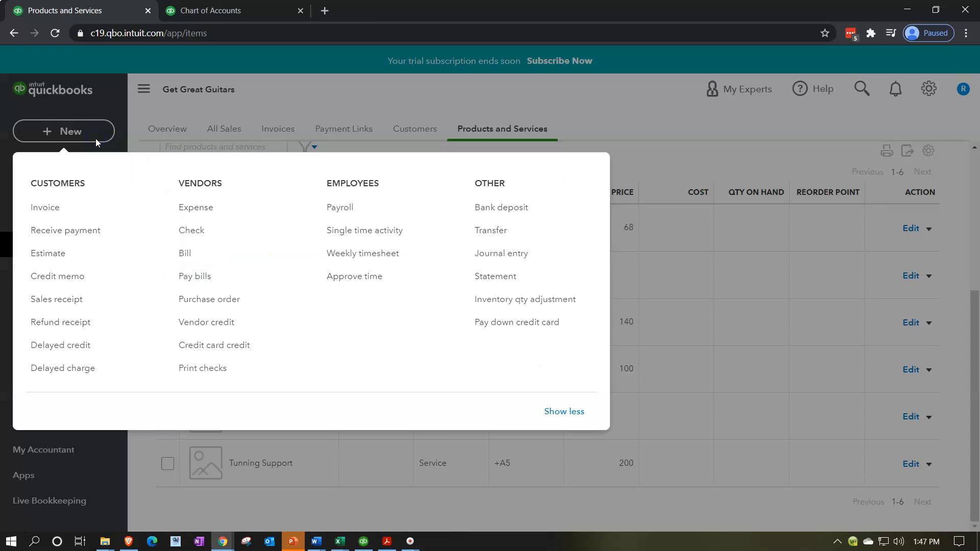
left_click(40, 209)
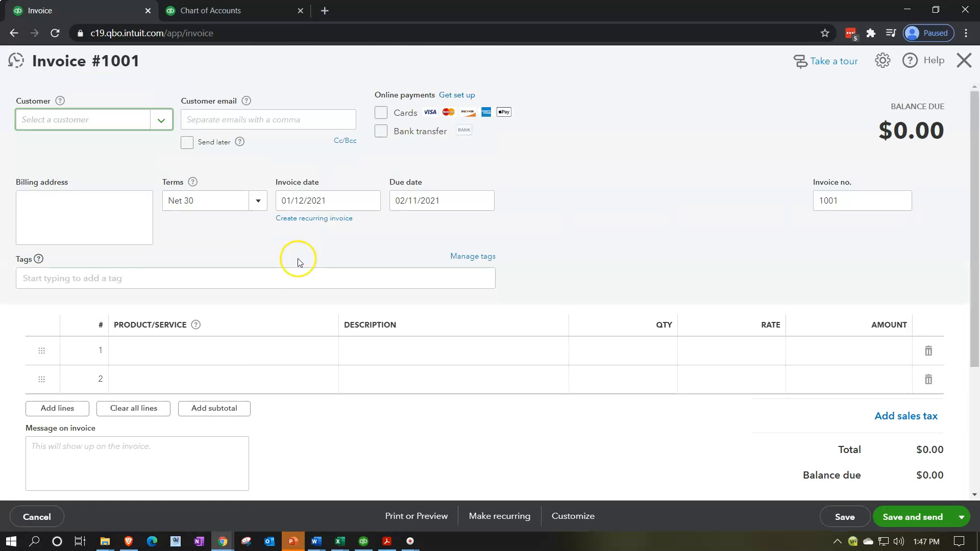
left_click(235, 352)
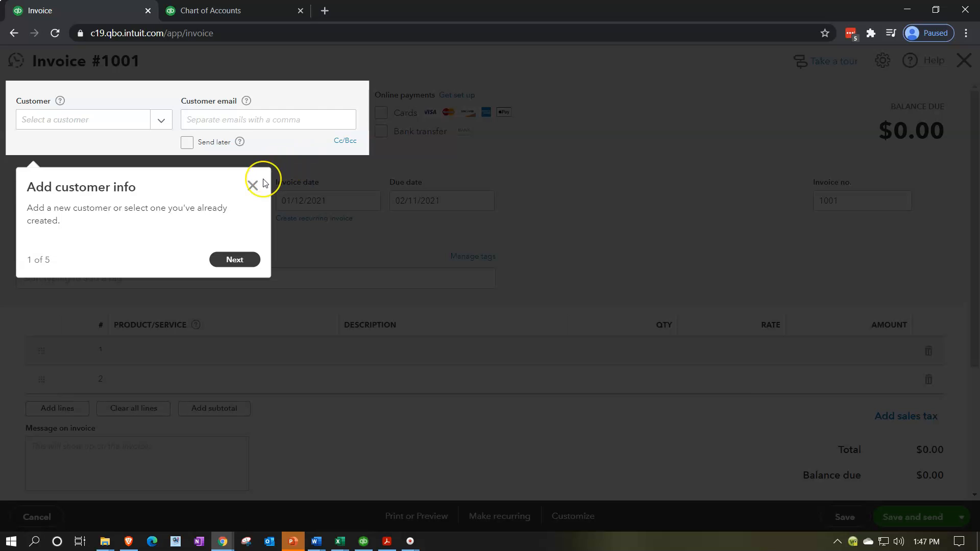
left_click(206, 353)
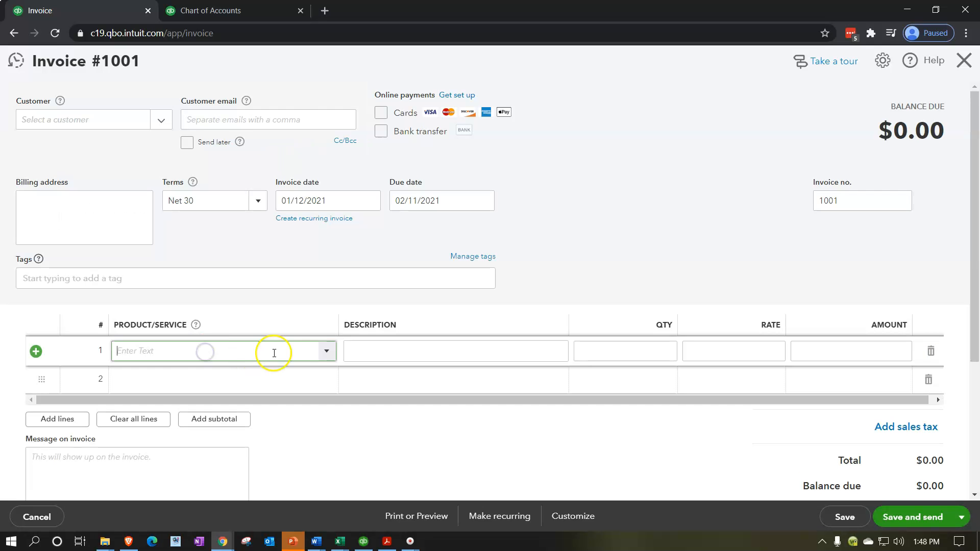
left_click(327, 352)
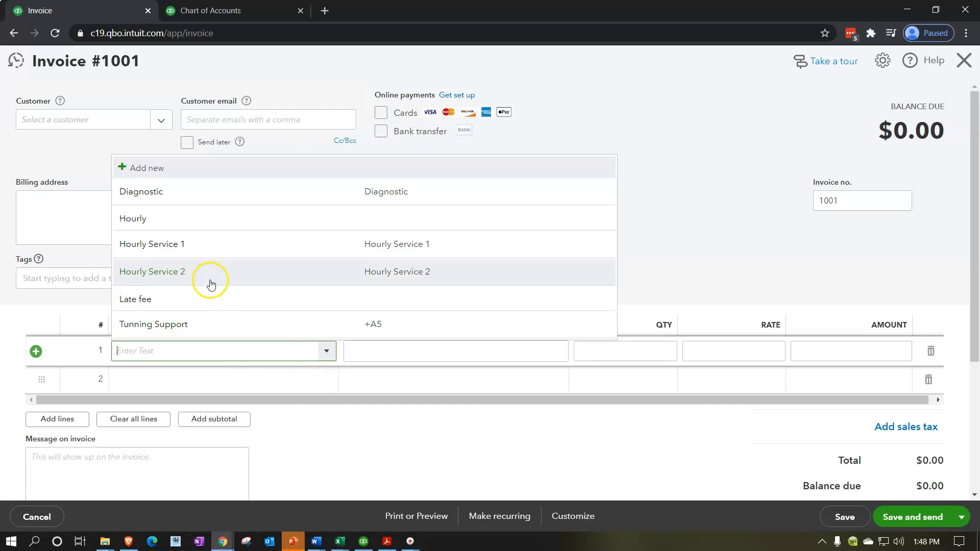
left_click(193, 246)
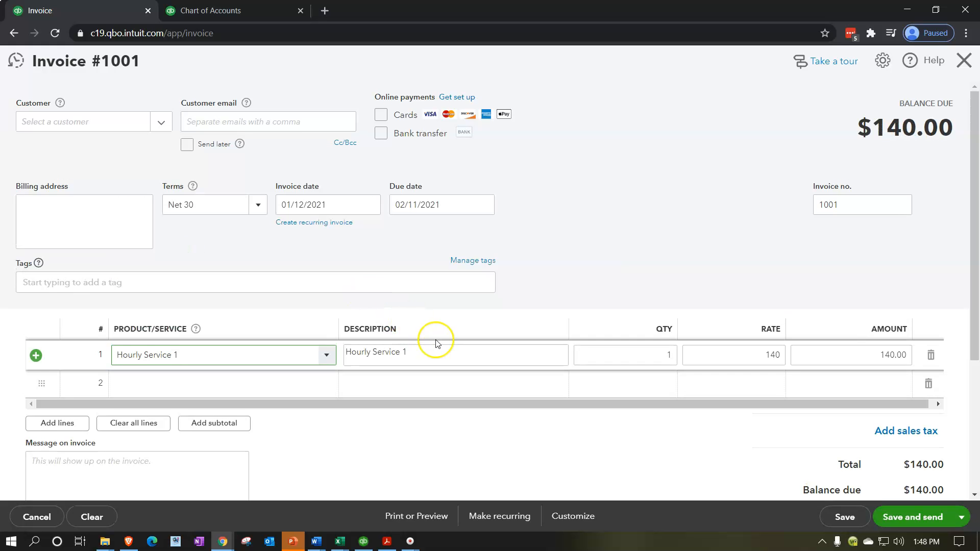
key("Tab")
key("Tab")
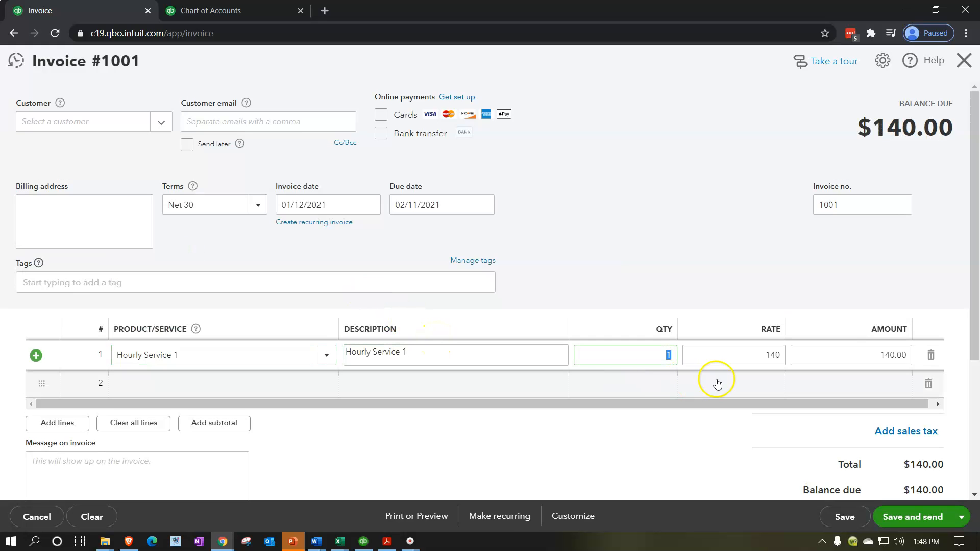
scroll(717, 382, "down", 1)
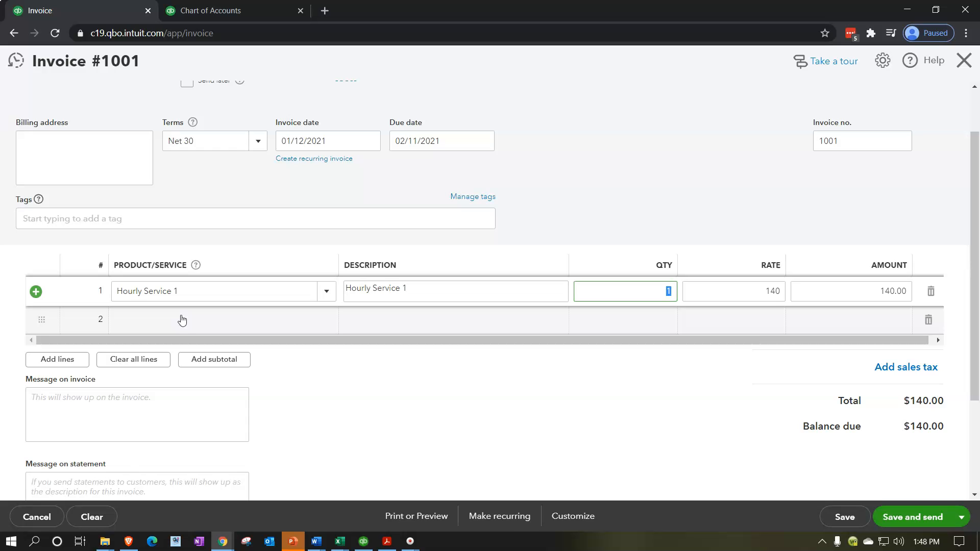
scroll(183, 320, "up", 1)
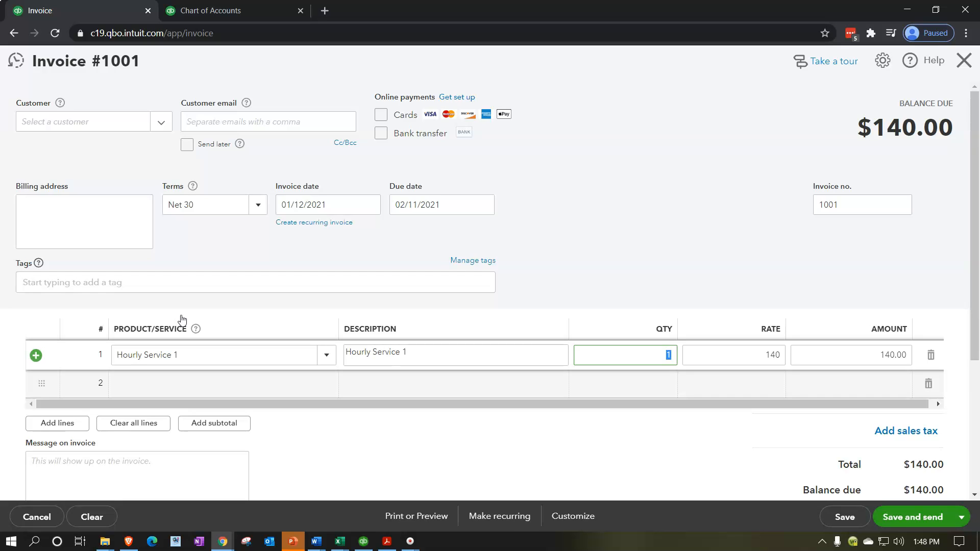
left_click(192, 359)
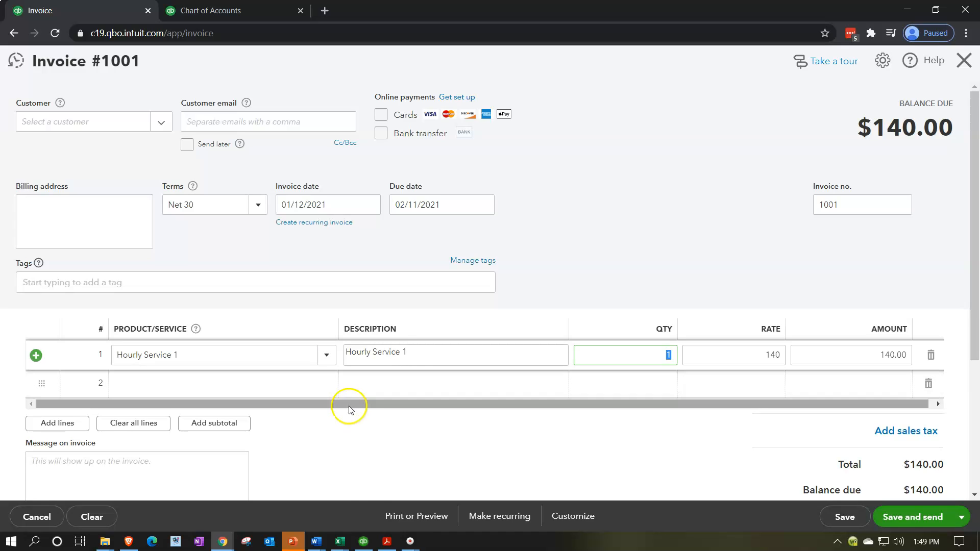
Step: Switch to QuickBooks Desktop, collapse the shortcuts sidebar, and examine the vendor and customer workflows on the home page
left_click(364, 540)
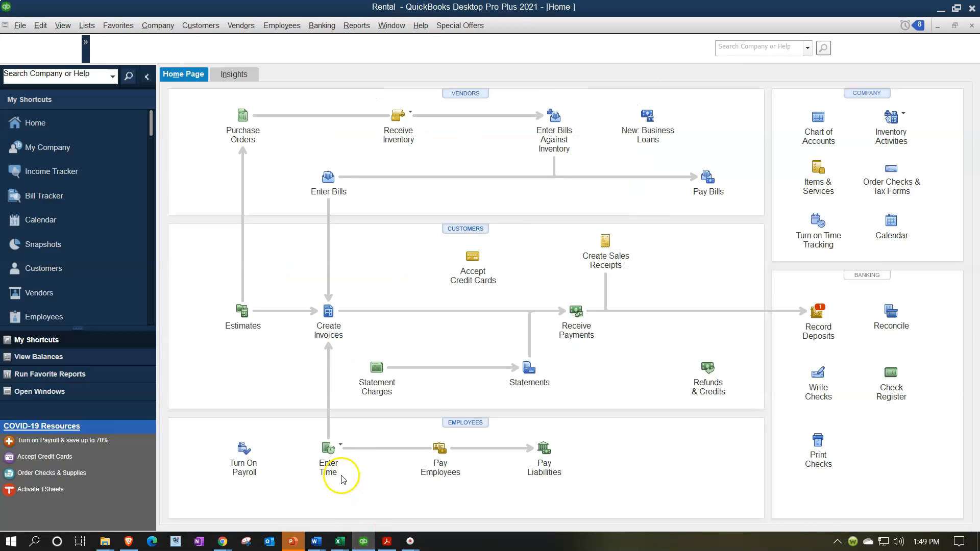
left_click(147, 79)
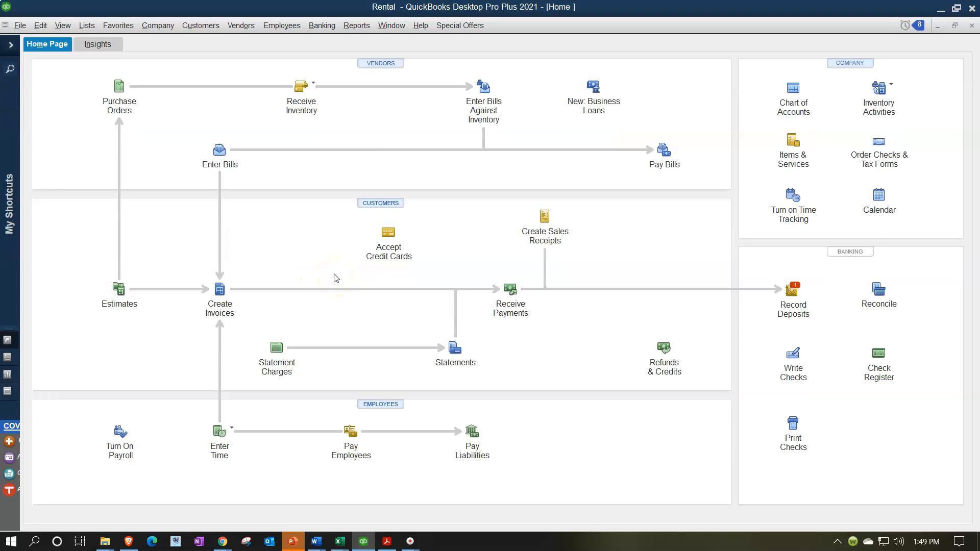
left_click(385, 111)
left_click(245, 158)
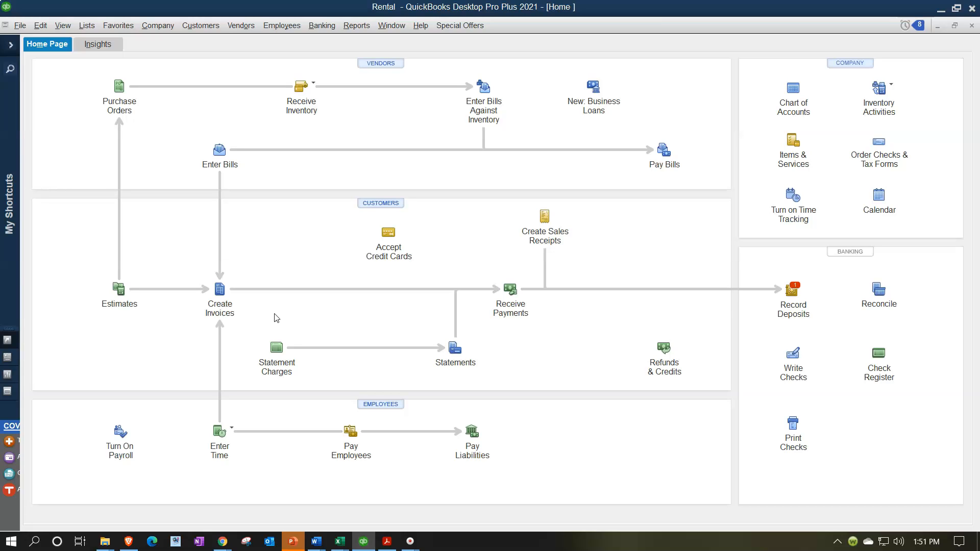
left_click(228, 316)
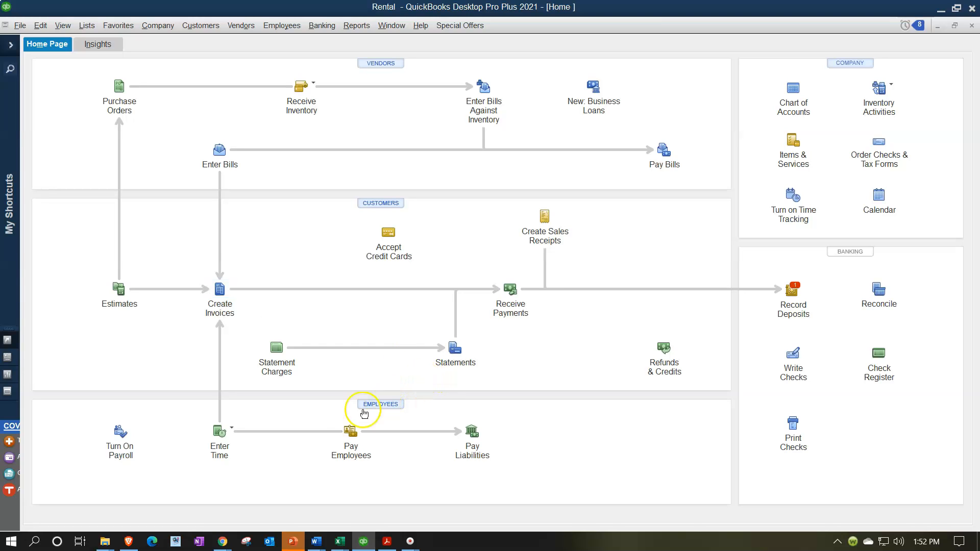
Step: Switch back to the QuickBooks Online invoice in Chrome and close it without saving
mouse_move(224, 544)
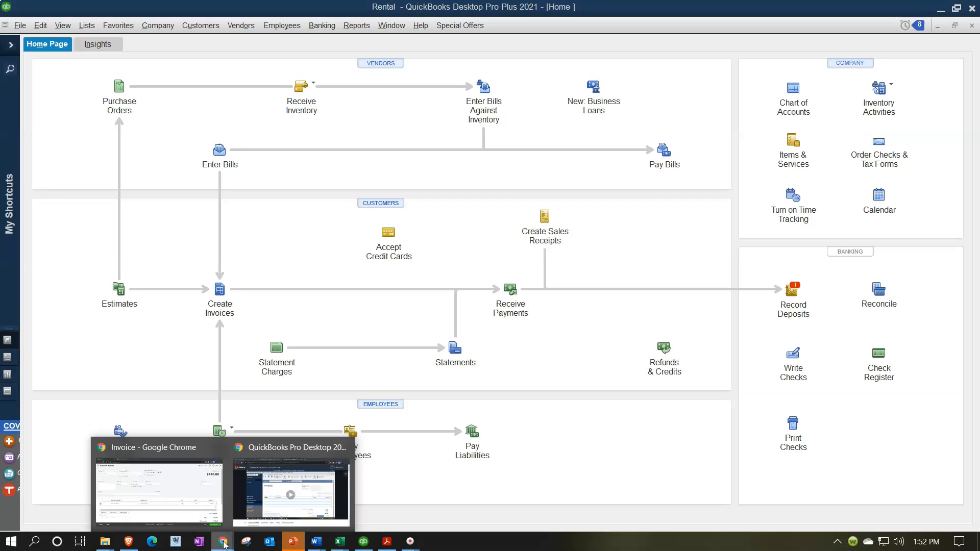
left_click(198, 485)
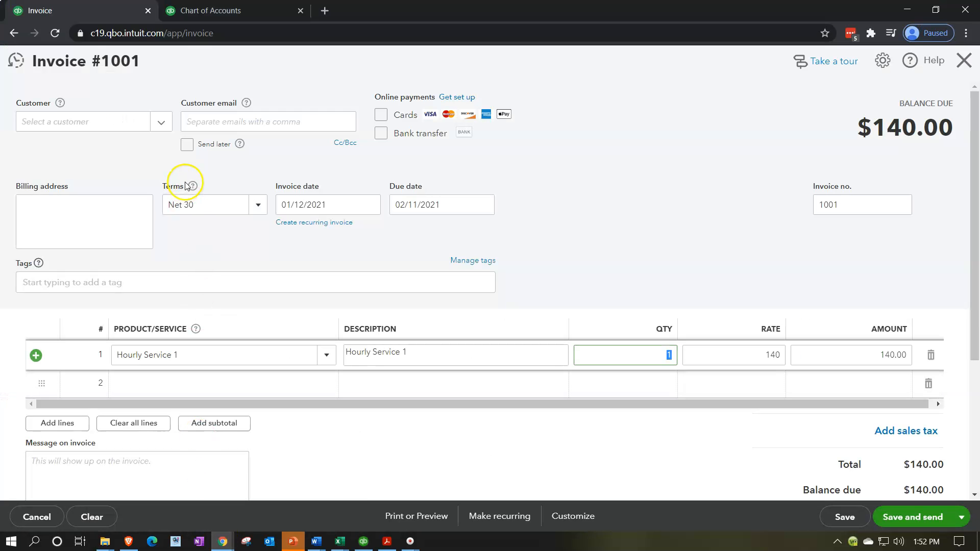
left_click(964, 60)
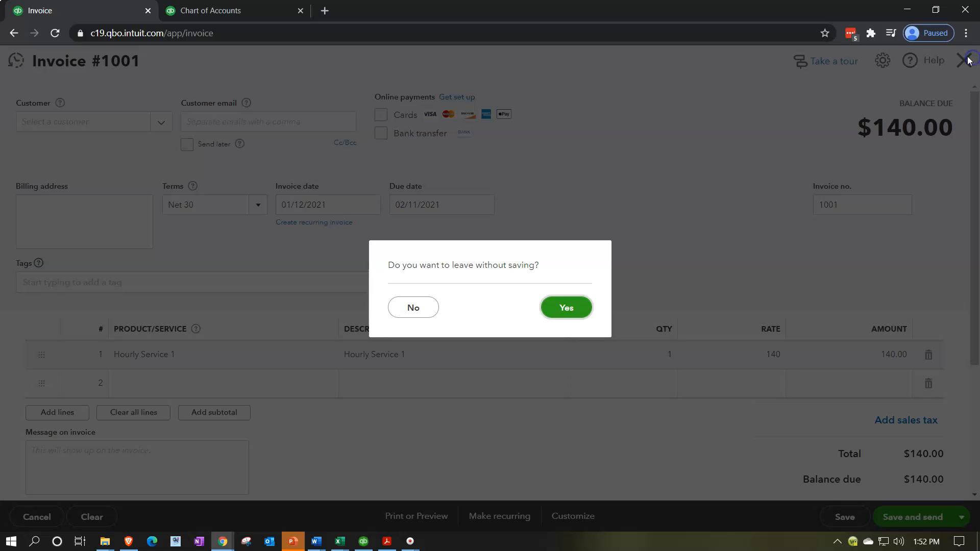
left_click(567, 307)
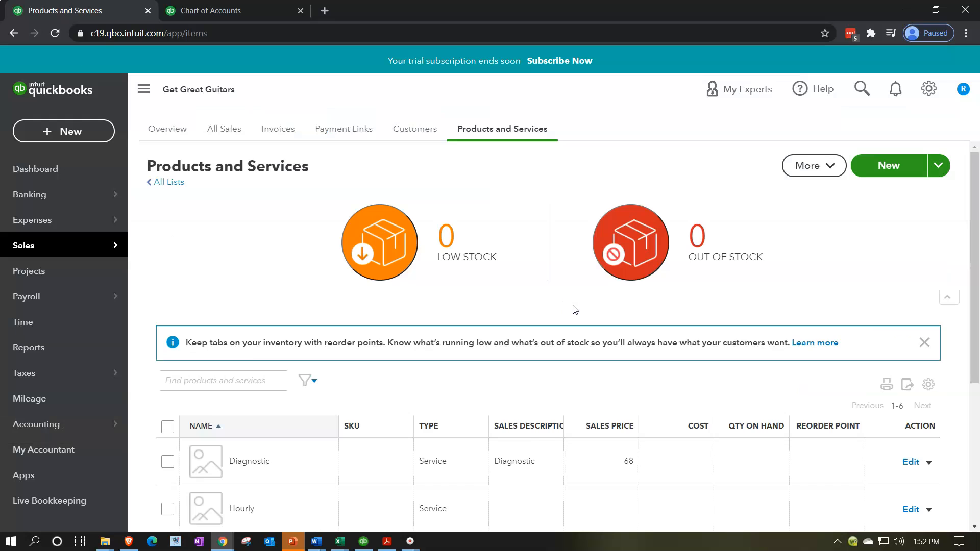
Step: Look through the service items and the stock overview in the Products and Services list
mouse_move(40, 242)
scroll(566, 266, "down", 3)
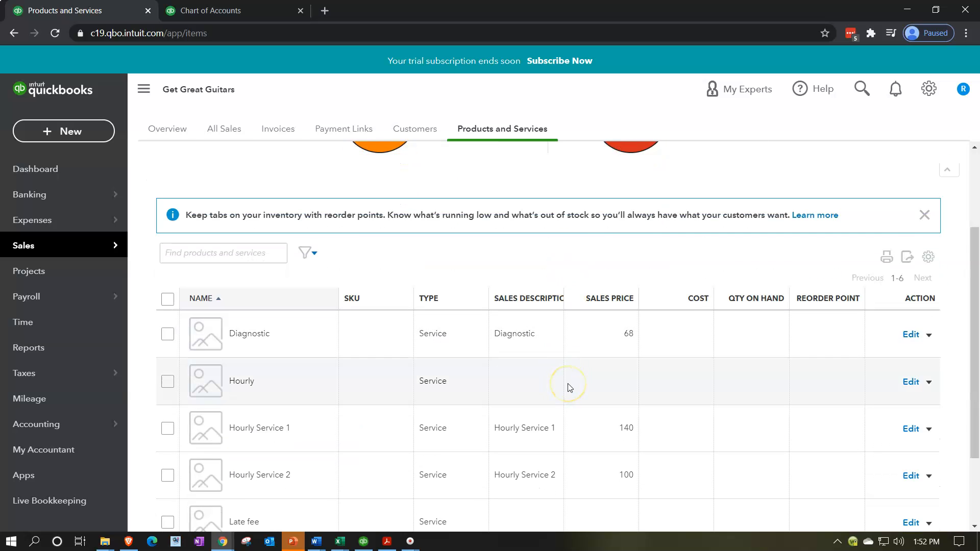
scroll(569, 387, "up", 3)
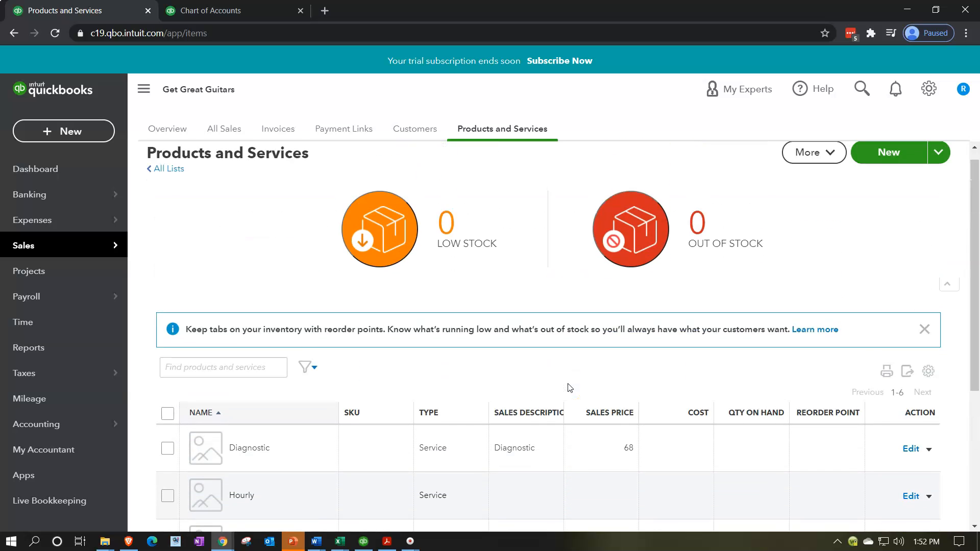
scroll(568, 391, "down", 3)
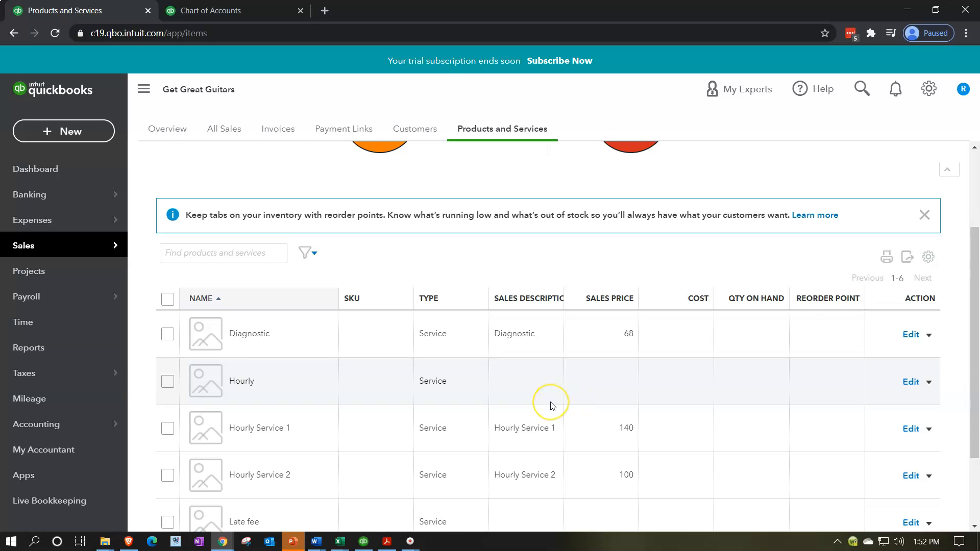
scroll(543, 404, "down", 1)
scroll(544, 405, "down", 1)
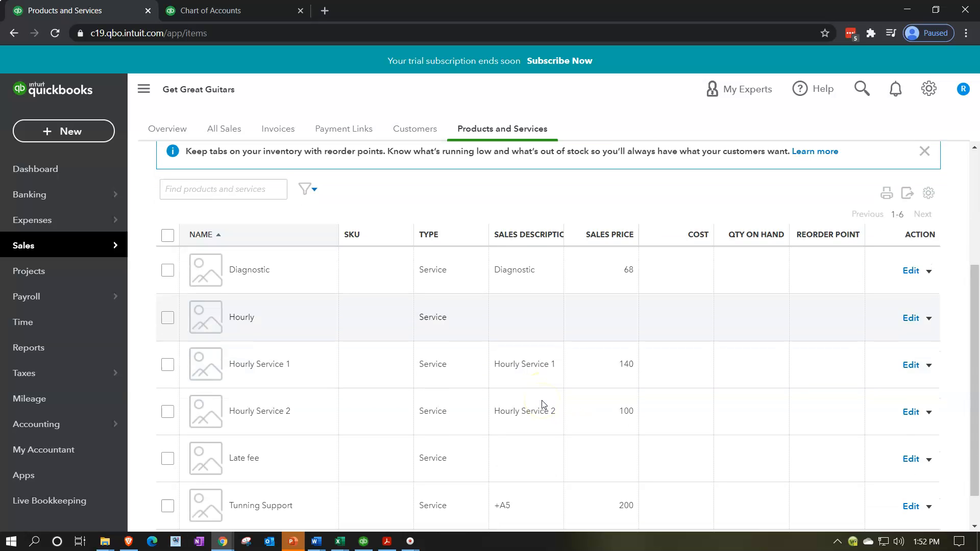
scroll(543, 403, "up", 4)
Step: Examine the inventory, non-inventory, service and bundle types offered for a new item, and close the choices without creating one
left_click(910, 166)
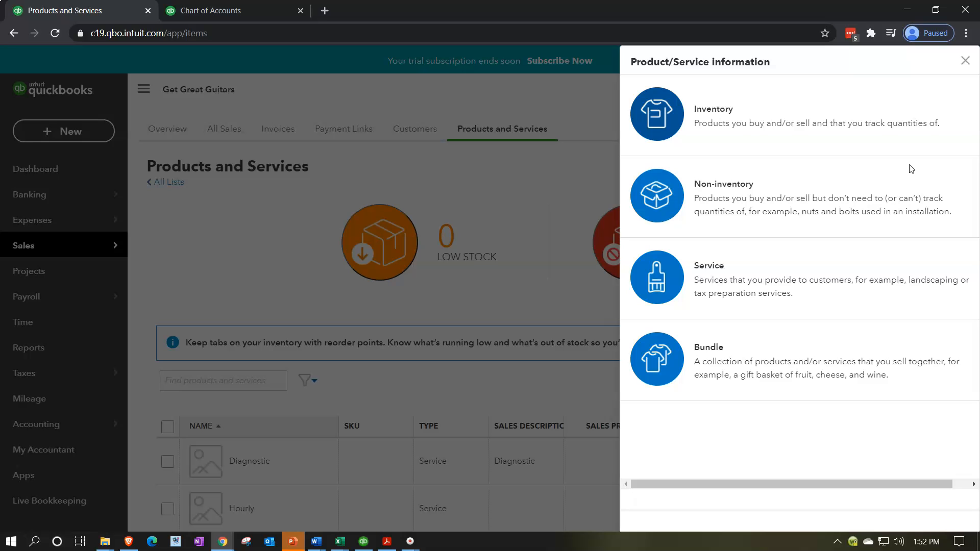
left_click(781, 206)
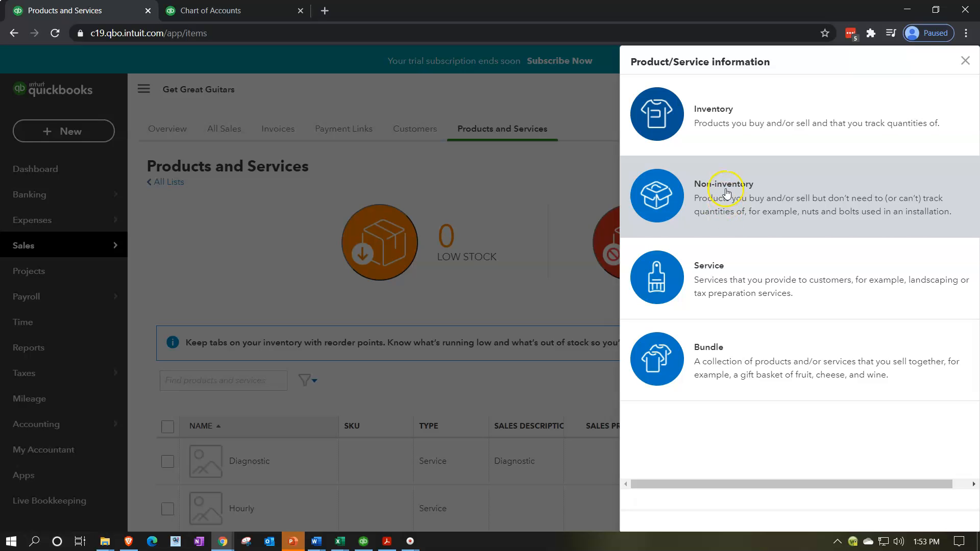
left_click(725, 155)
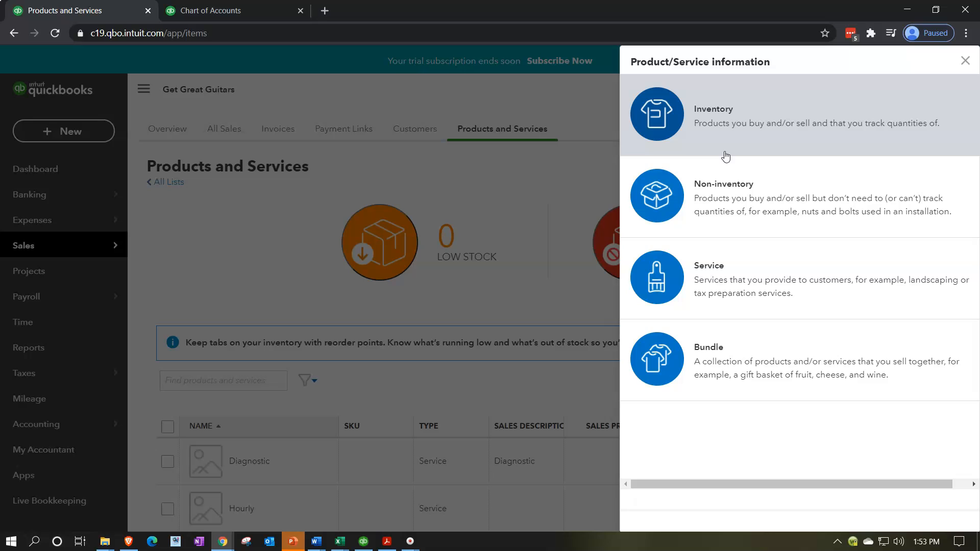
left_click(756, 140)
left_click(965, 61)
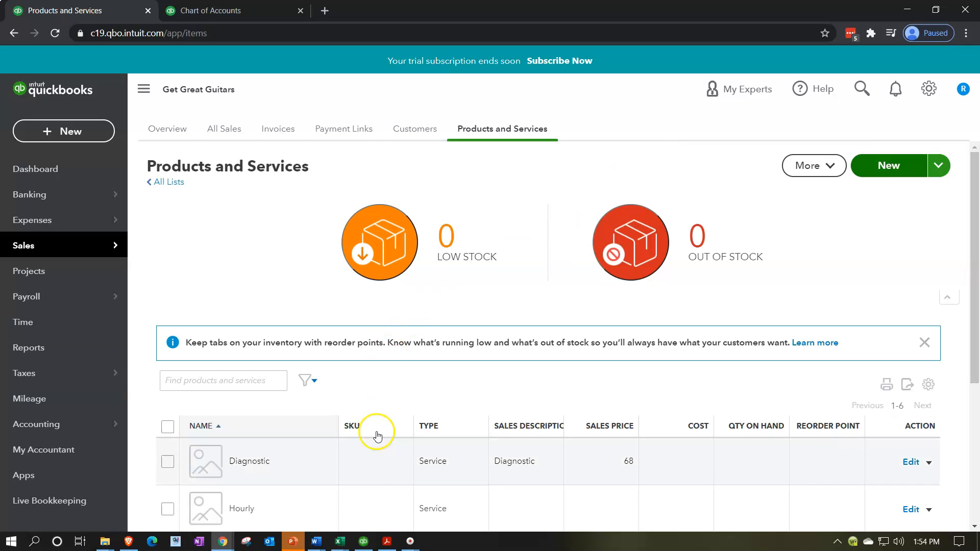
Step: Switch to the Excel workbook 10 Periodic FIFO.xlsx and examine the 5-Mar purchase's quantity, unit cost and total cost formula
left_click(342, 543)
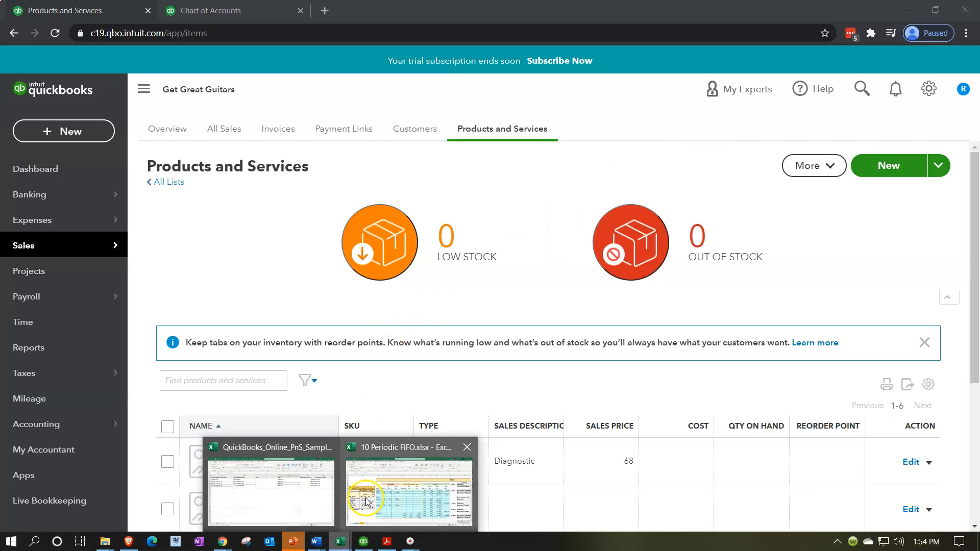
left_click(366, 497)
left_click(346, 326)
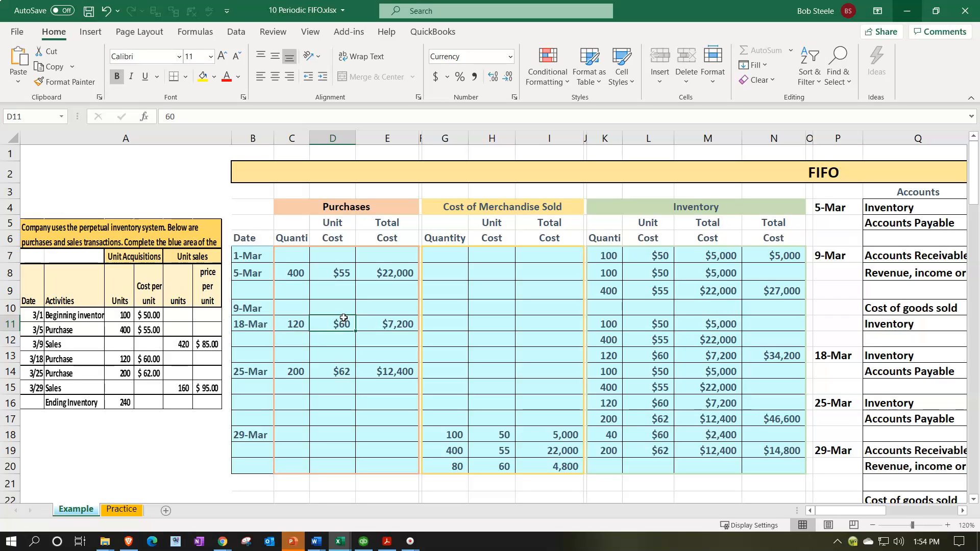
left_click(252, 273)
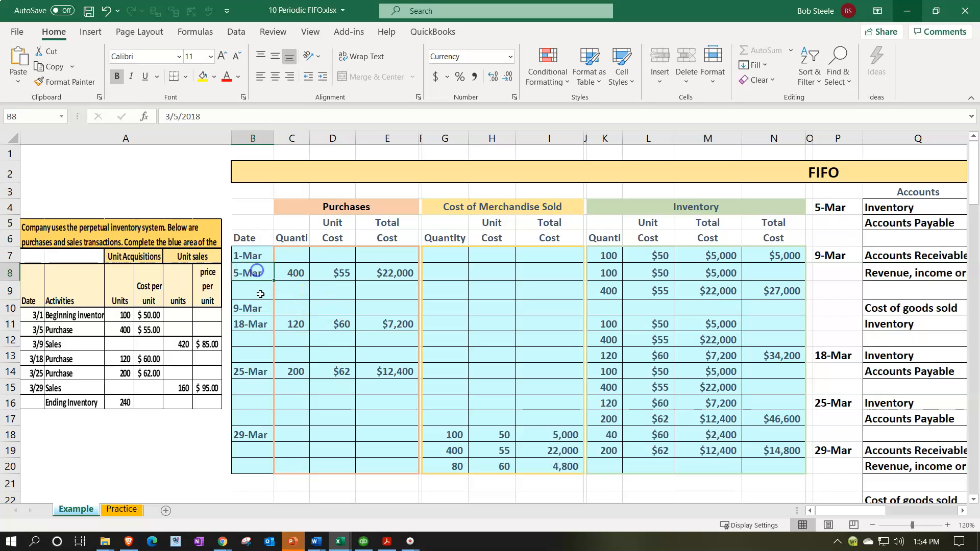
key("Right")
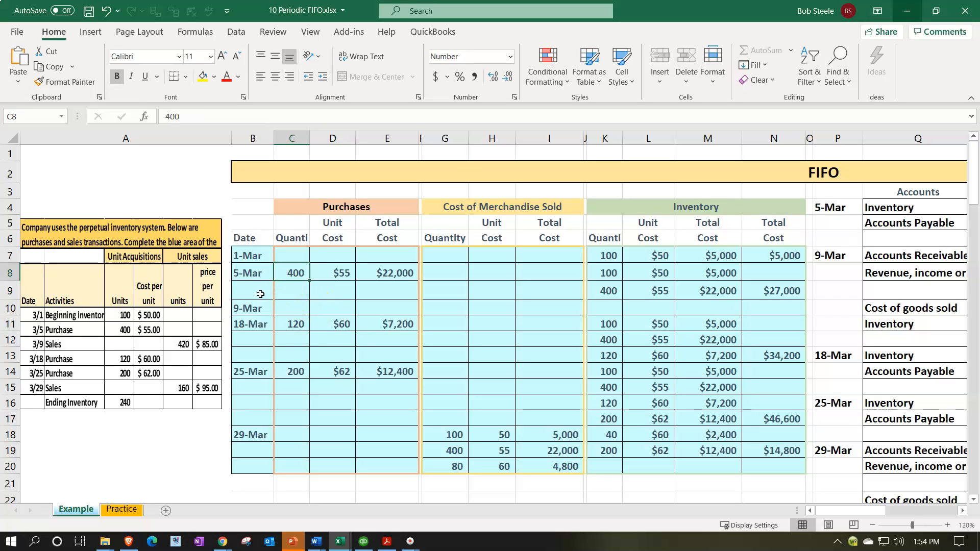
key("Right")
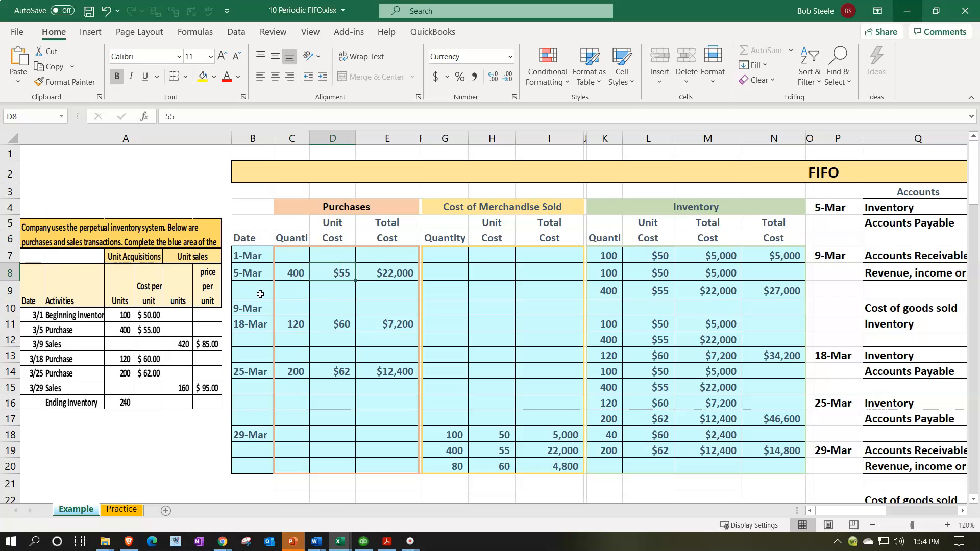
key("Right")
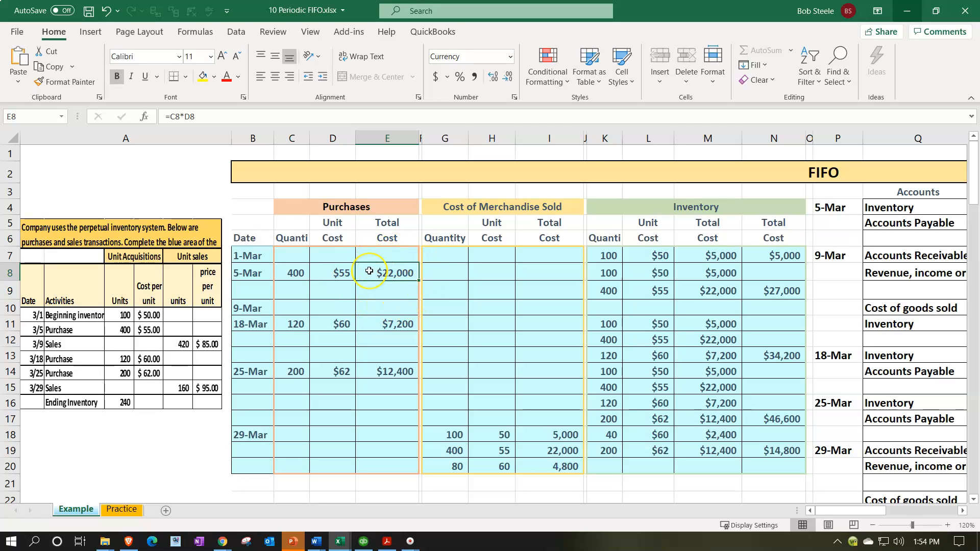
Step: Examine the quantity, unit cost and total cost formulas of the 5-Mar, 18-Mar and 25-Mar purchases
left_click(292, 276)
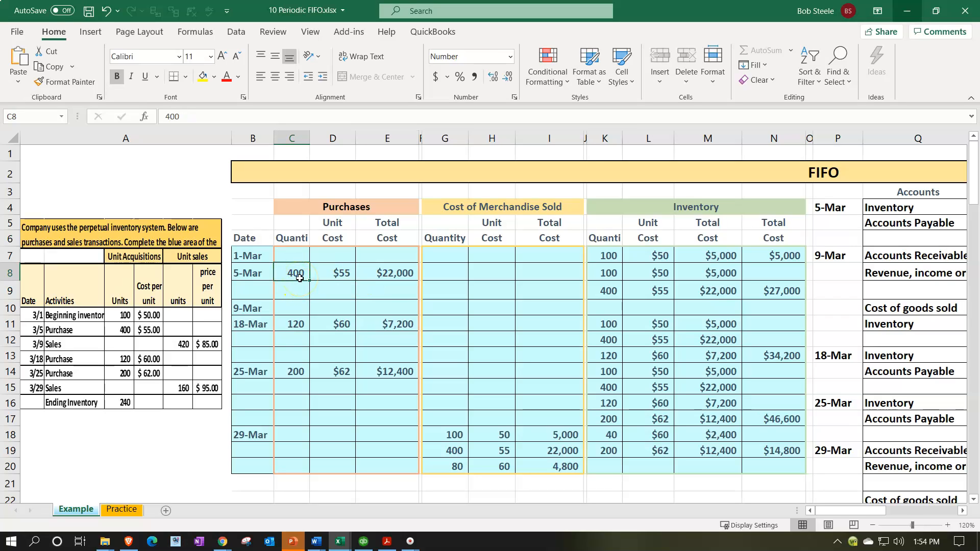
key("Down")
key("Down")
key("Down")
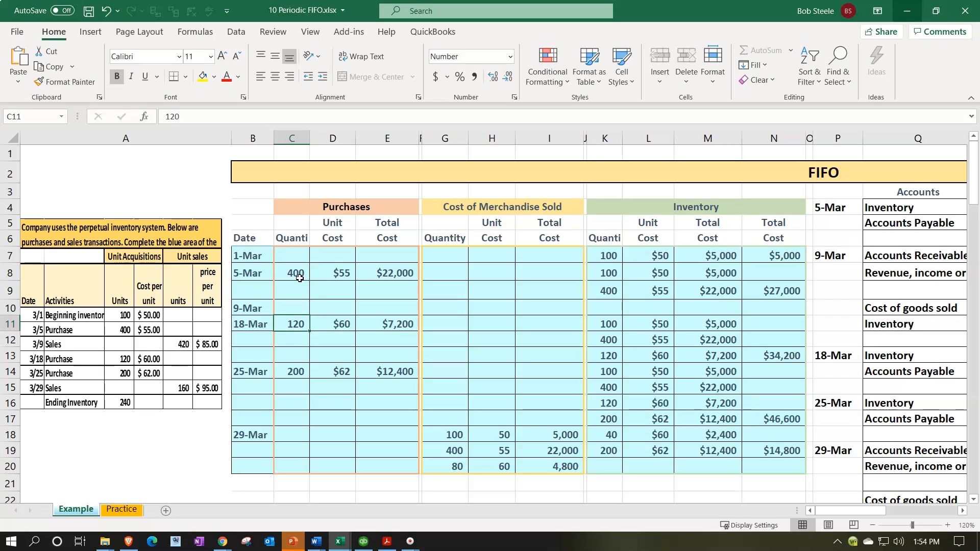
key("Right")
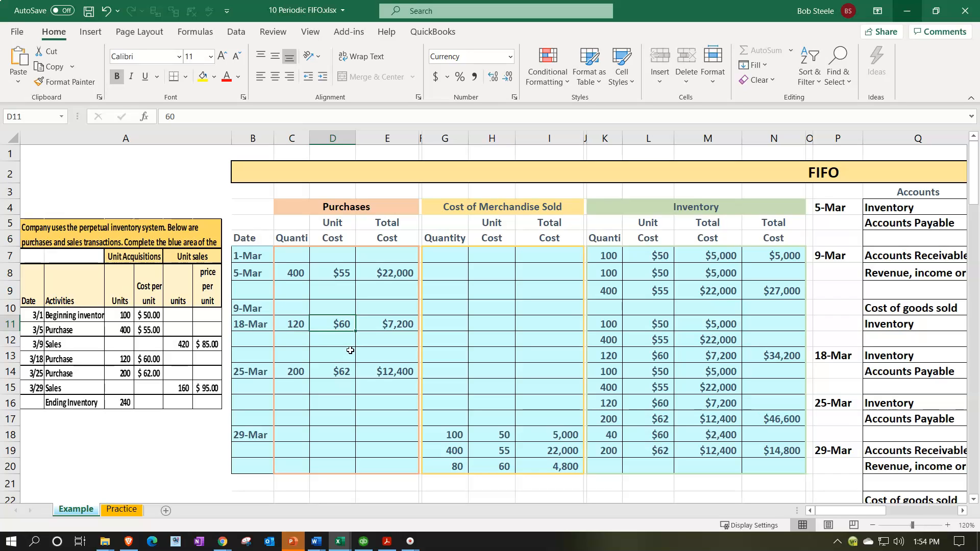
key("Right")
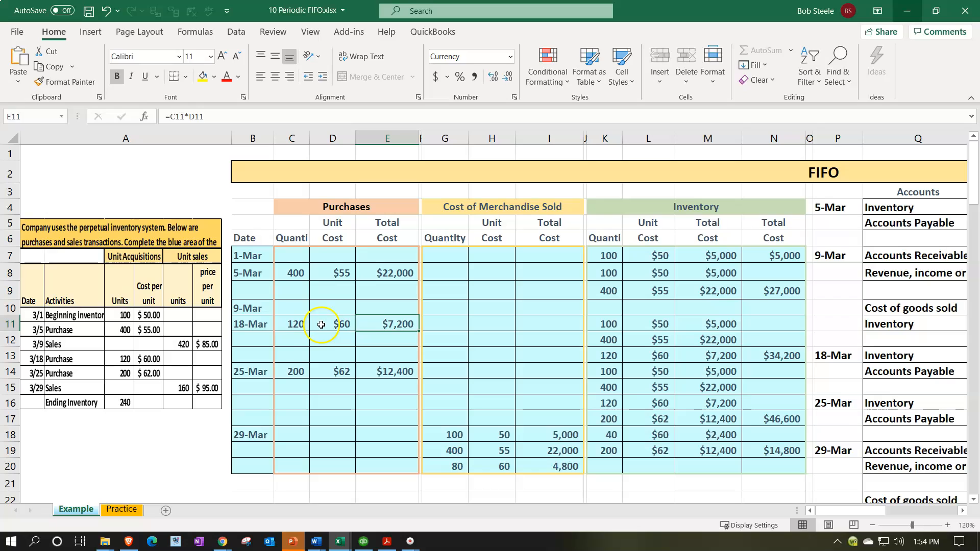
left_click(300, 374)
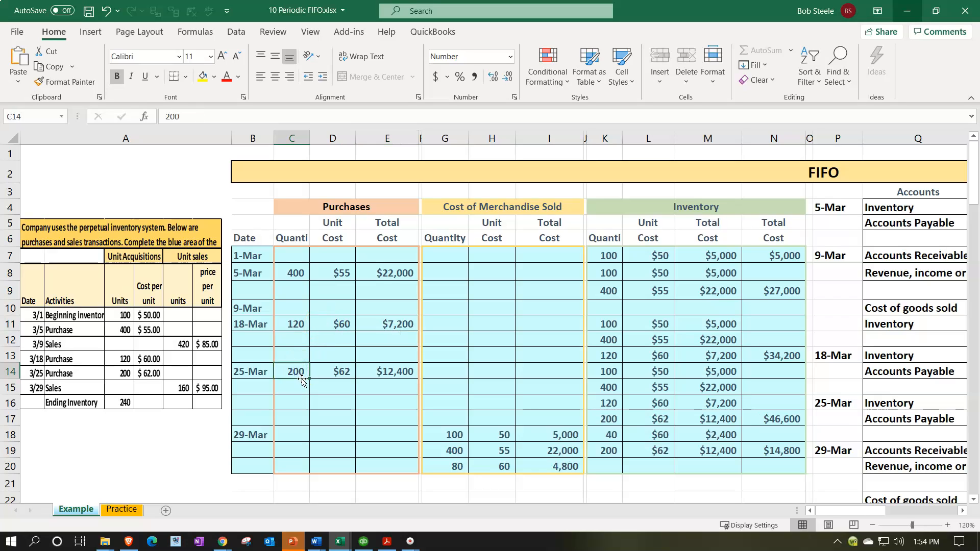
key("Right")
key("Right")
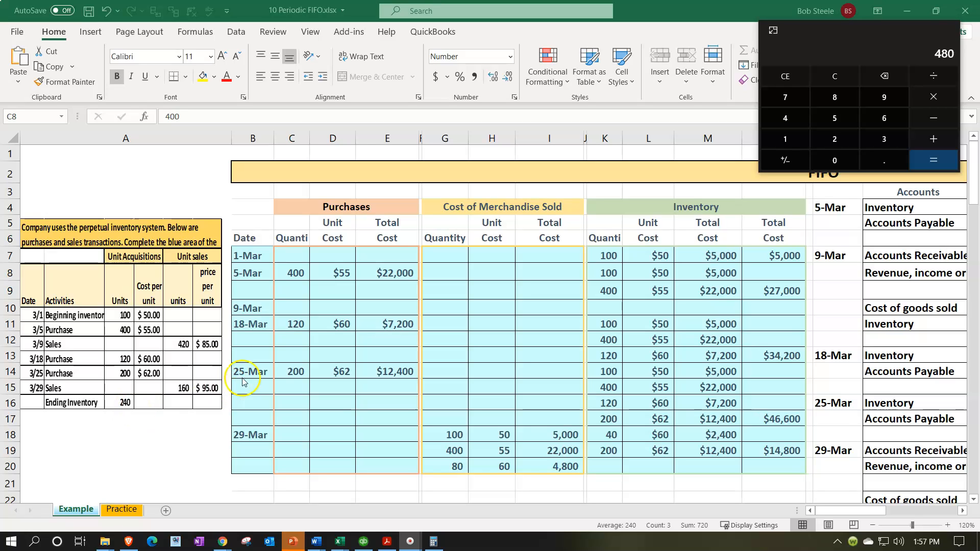
Step: Sum the purchase quantities with the 1-Mar beginning quantity by selecting them together, and compute 820 − 240 in the calculator
left_click(273, 371)
left_click_drag(298, 268, 286, 392)
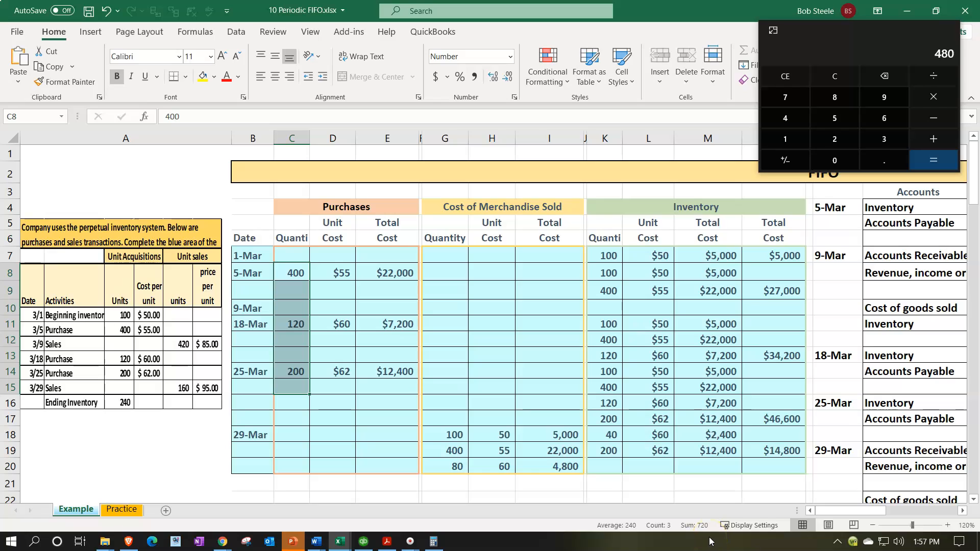
left_click(606, 255, "ctrl")
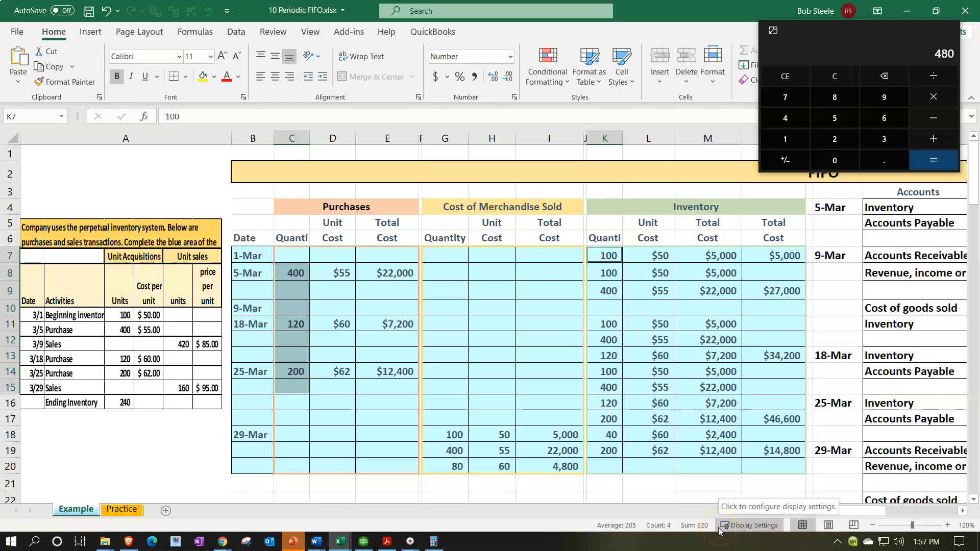
left_click(850, 77)
type("820")
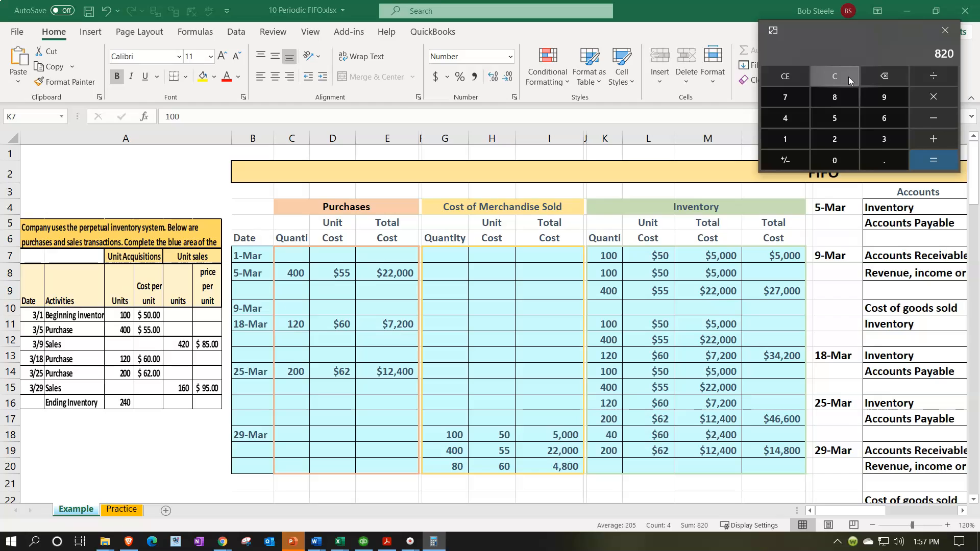
type("-240")
key("Return")
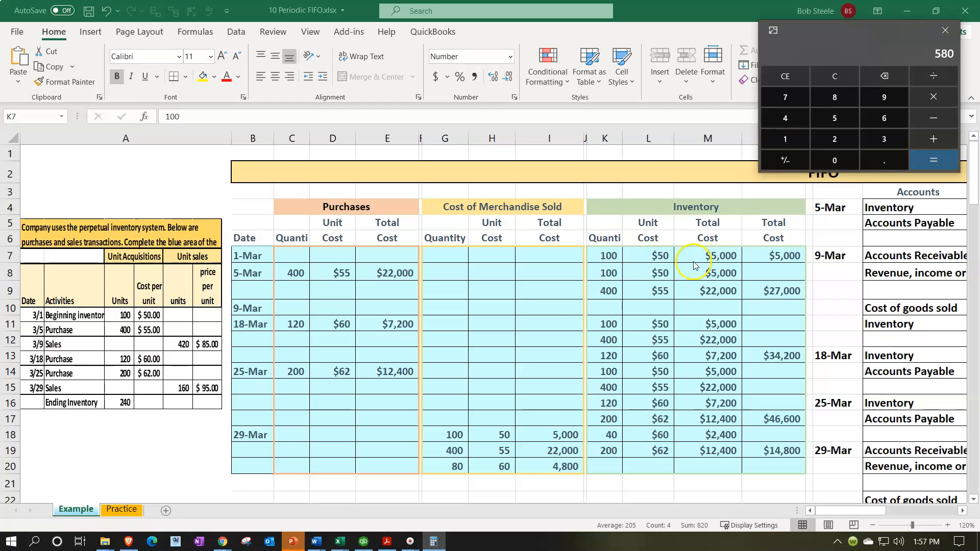
Step: Check the sums of the 29-Mar quantities and total costs under Cost of Merchandise Sold, moving the calculator out of the way
left_click(518, 420)
left_click_drag(457, 437, 453, 462)
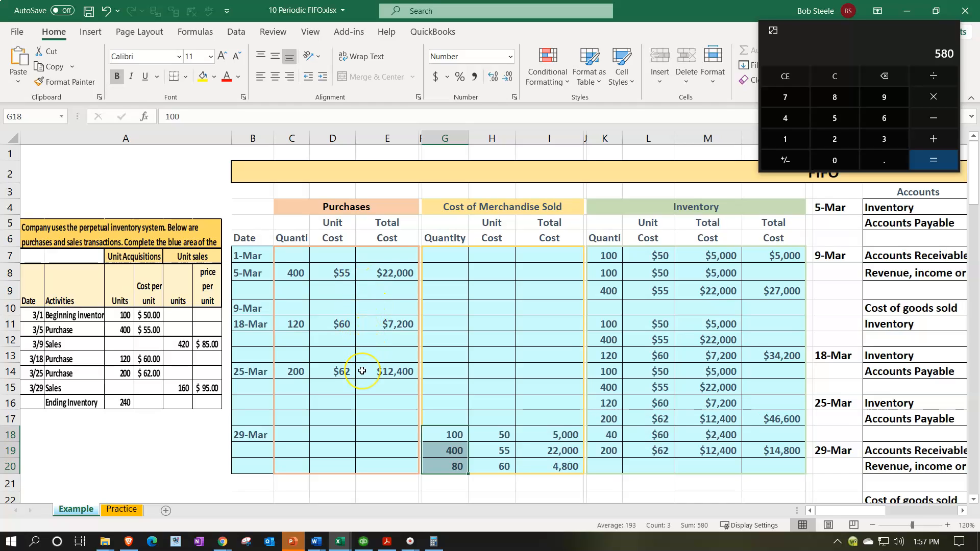
left_click_drag(835, 29, 683, 0)
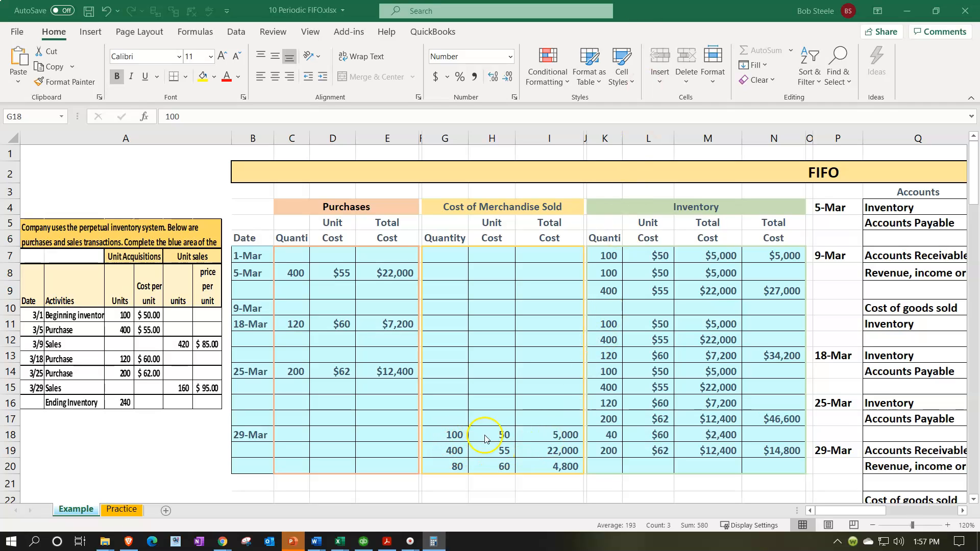
left_click_drag(561, 434, 556, 466)
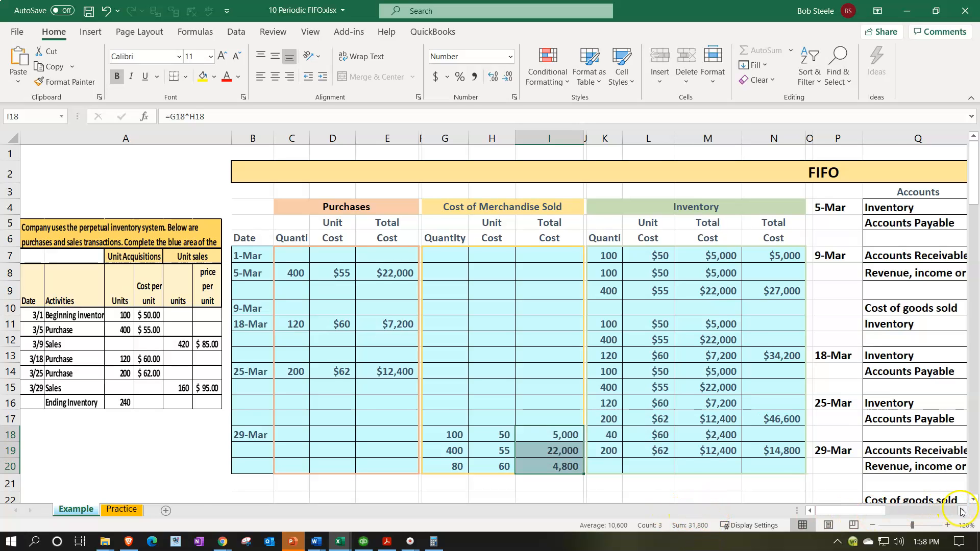
Step: Examine the formulas behind the inventory credit and cost of goods sold debit in the 29-Mar journal entry
left_click(962, 511)
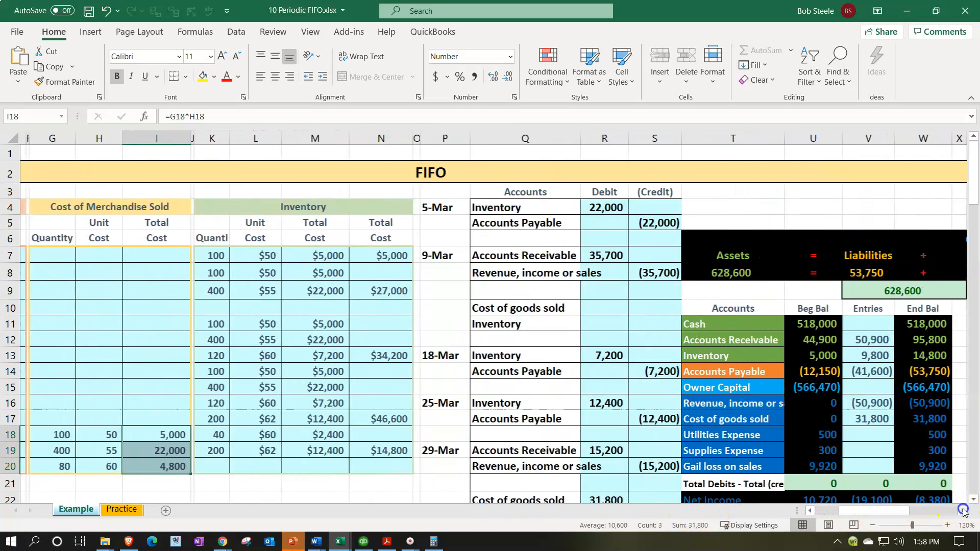
left_click(961, 511)
scroll(745, 449, "down", 2)
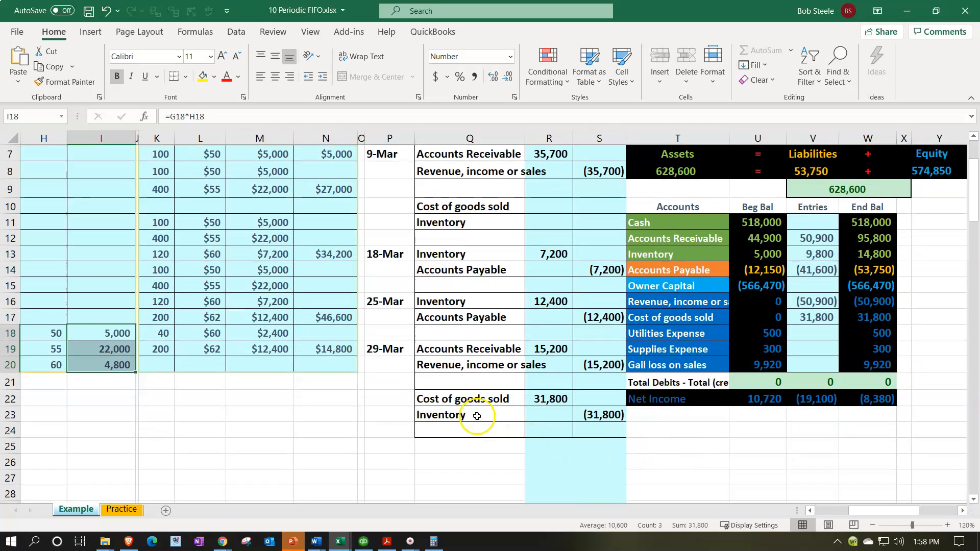
left_click(600, 418)
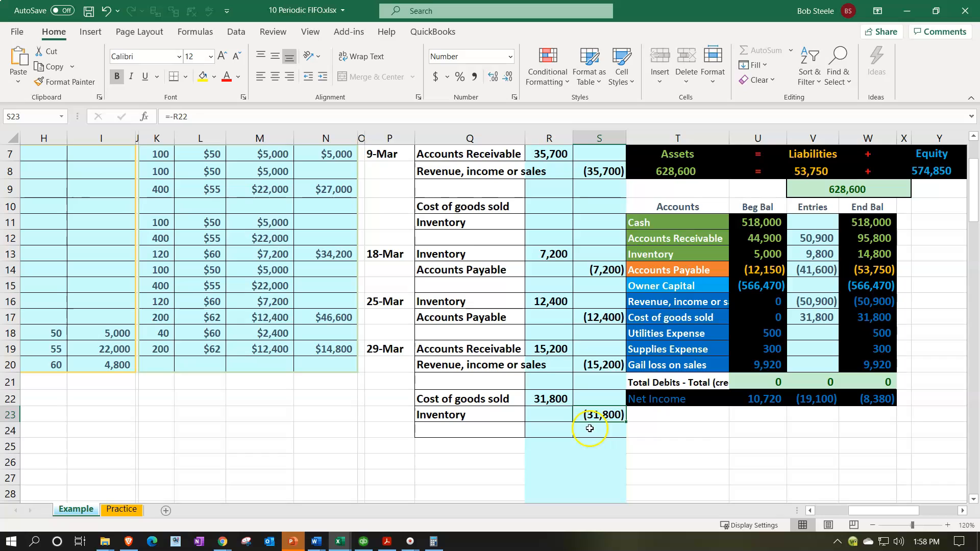
left_click(549, 399)
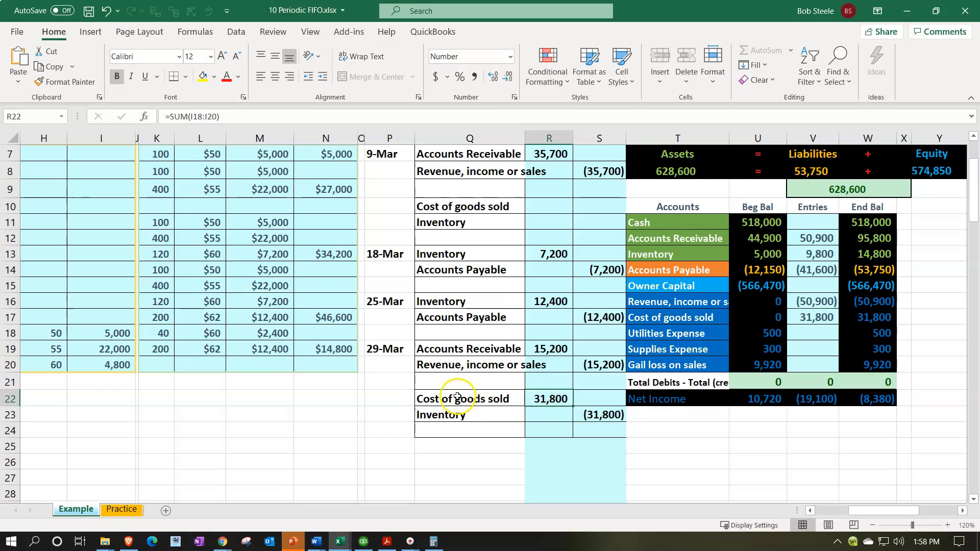
scroll(326, 378, "up", 2)
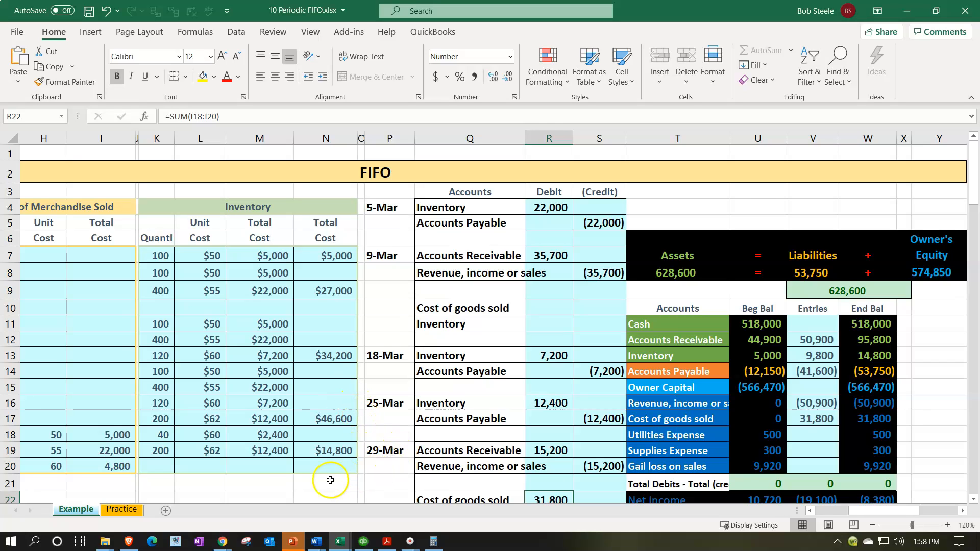
Step: Switch to QuickBooks Desktop and look at Create Invoices in the home page's customer workflow
left_click(363, 542)
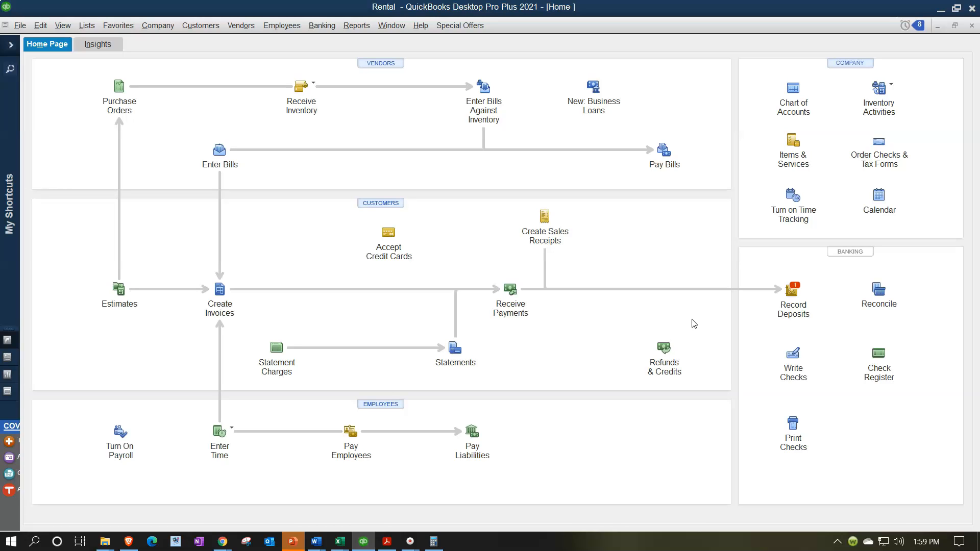
left_click(238, 302)
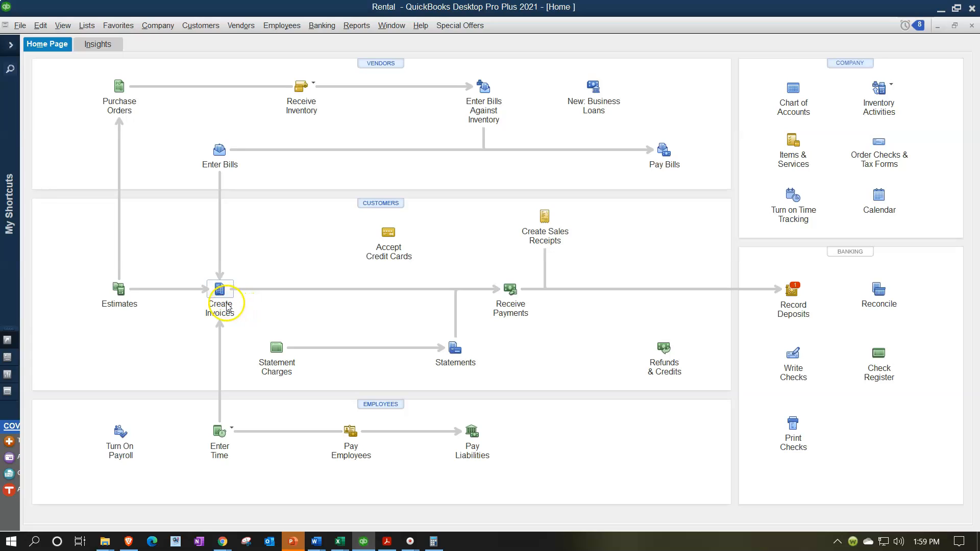
left_click(251, 297)
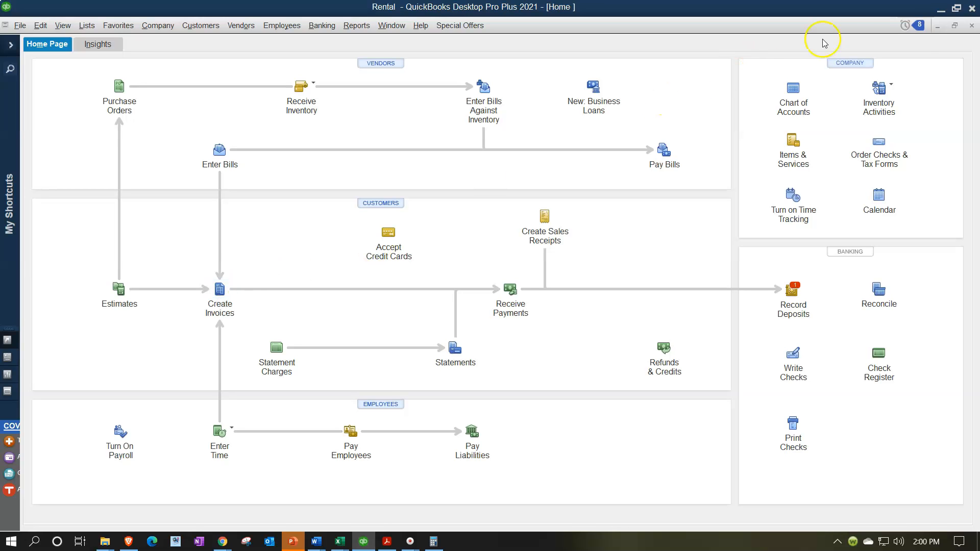
Step: Minimize QuickBooks Desktop to return to the FIFO worksheet, and switch to the QuickBooks Online Products and Services page in Chrome
left_click(941, 11)
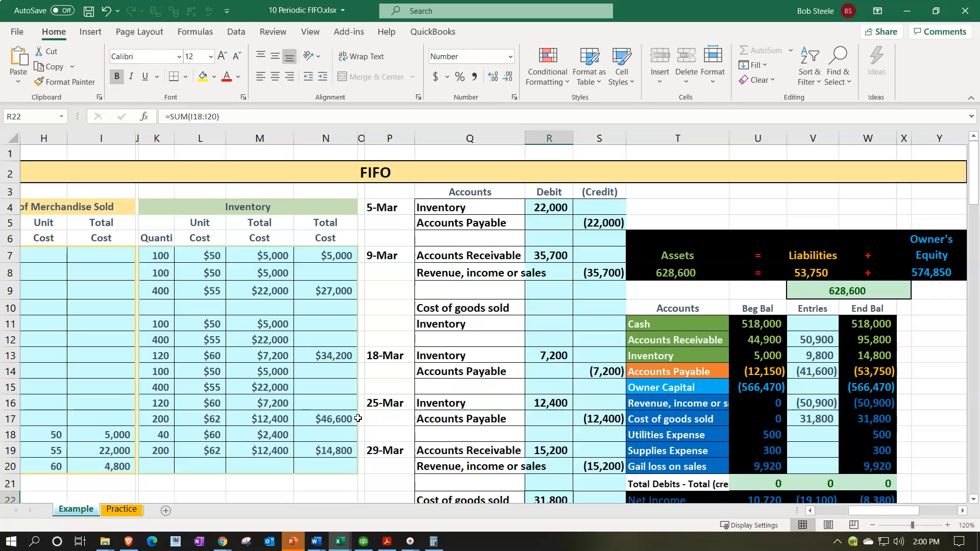
left_click(327, 318)
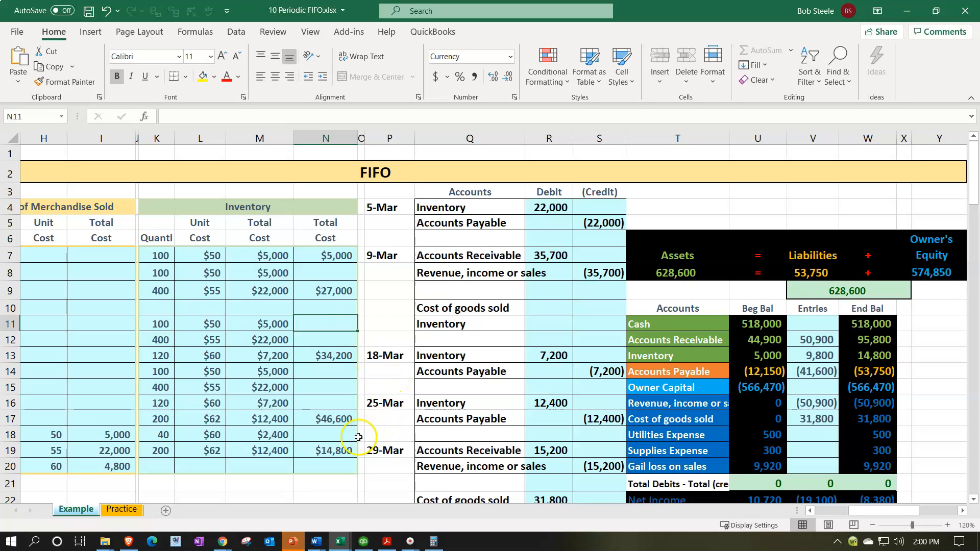
left_click(223, 543)
left_click(193, 485)
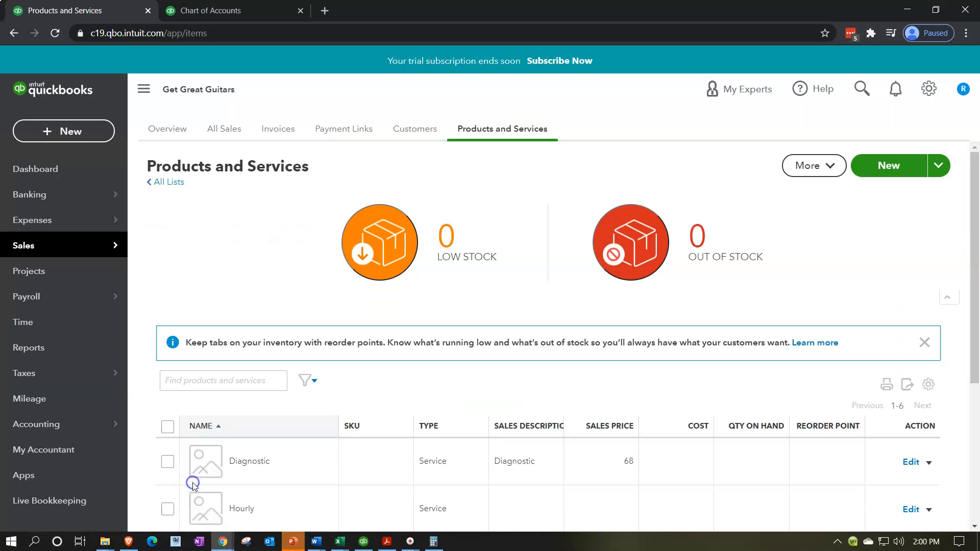